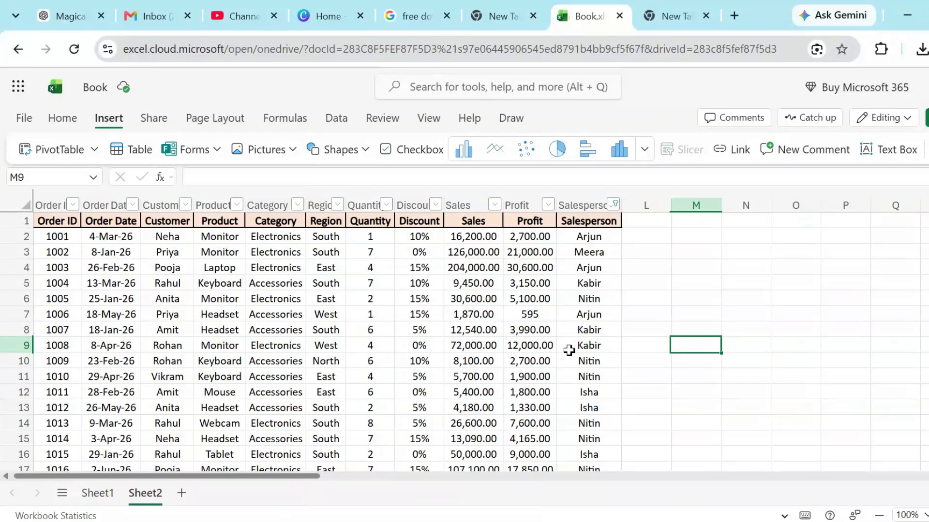
# Step: Examine the columns and rows of the order data on Sheet2, from Order ID through Salesperson
pyautogui.click(484, 268)
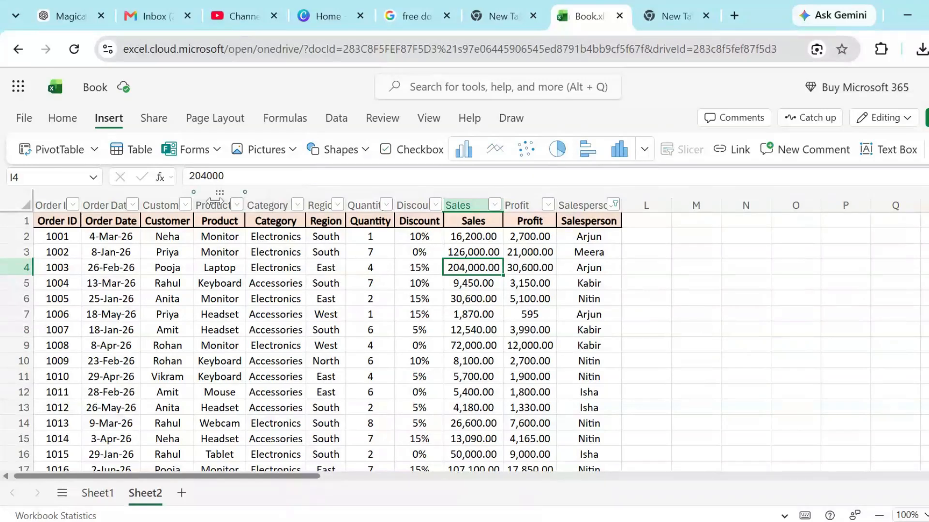
pyautogui.click(49, 202)
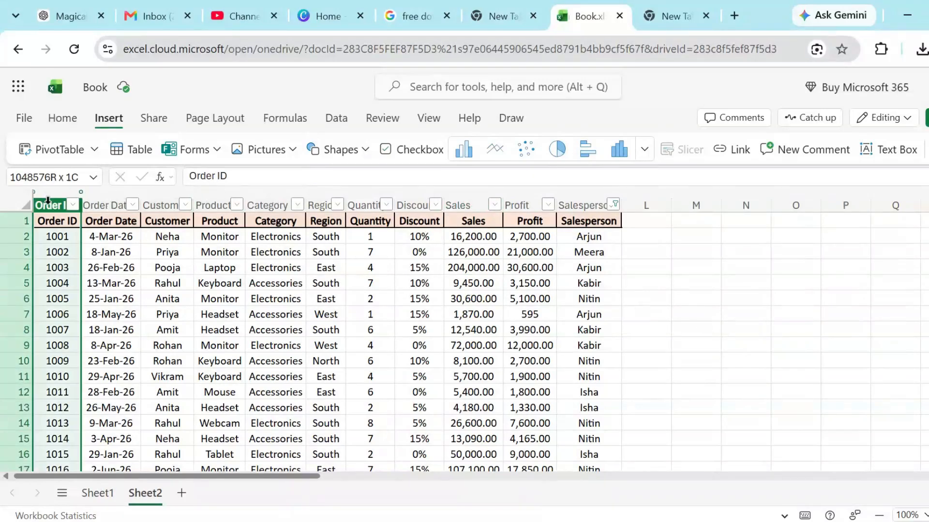
pyautogui.click(103, 202)
pyautogui.click(158, 202)
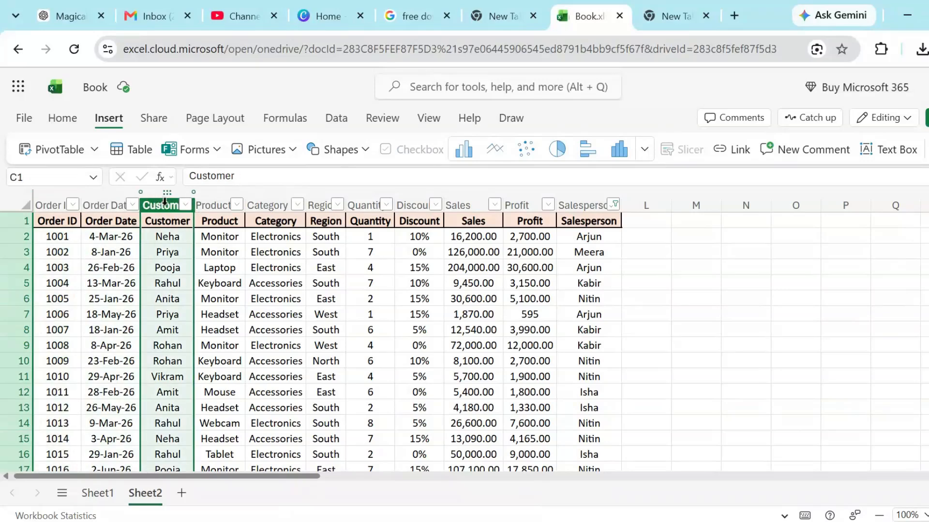
pyautogui.click(217, 201)
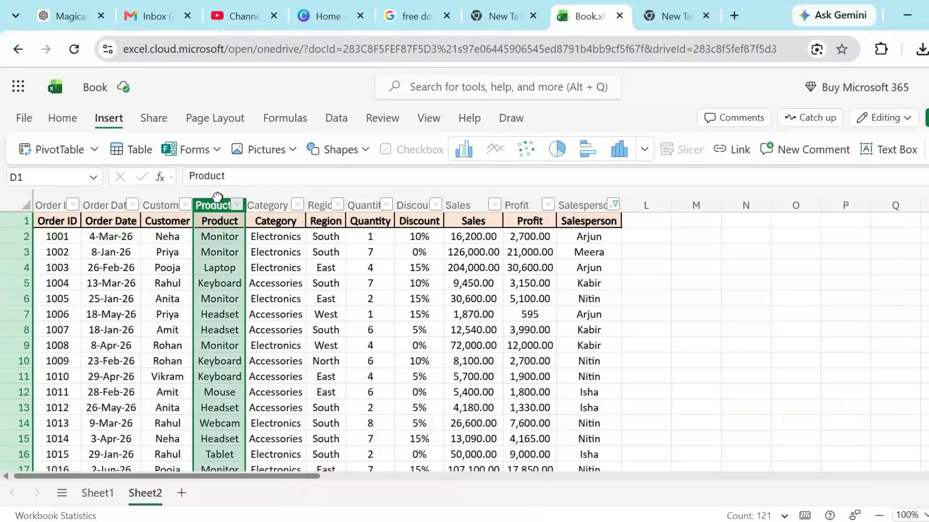
pyautogui.click(270, 199)
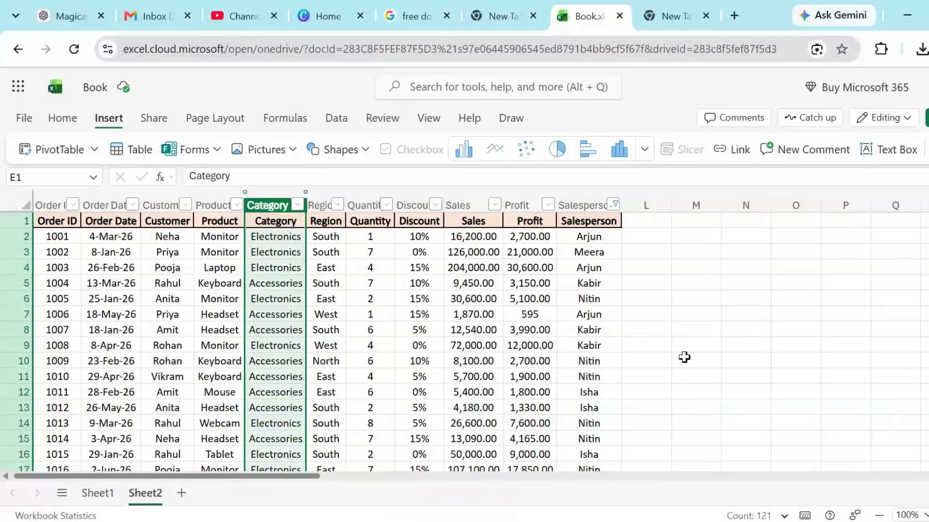
pyautogui.click(685, 358)
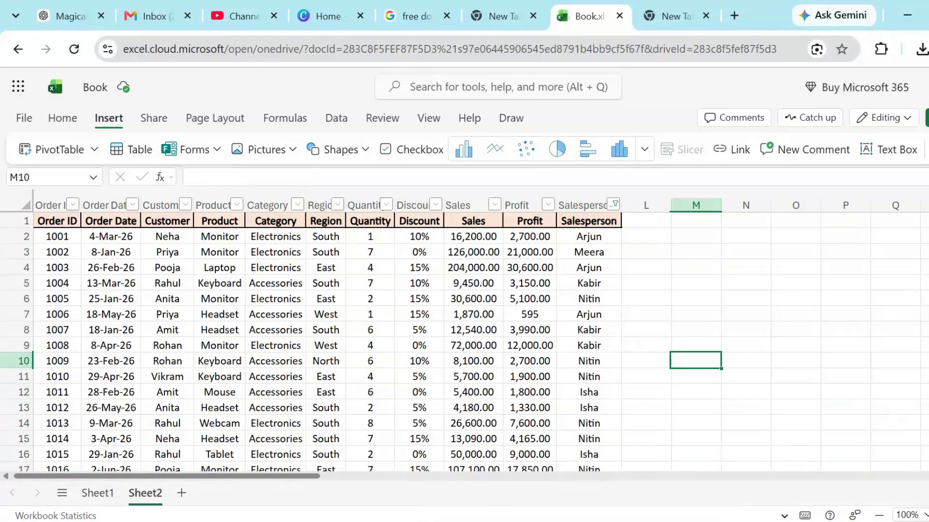
pyautogui.scroll(-19, 464, 342)
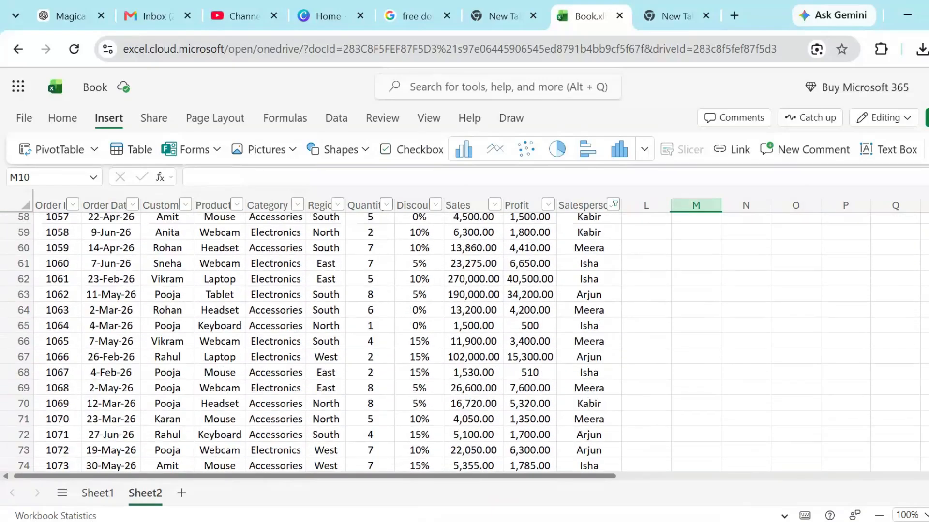
pyautogui.scroll(-12, 465, 342)
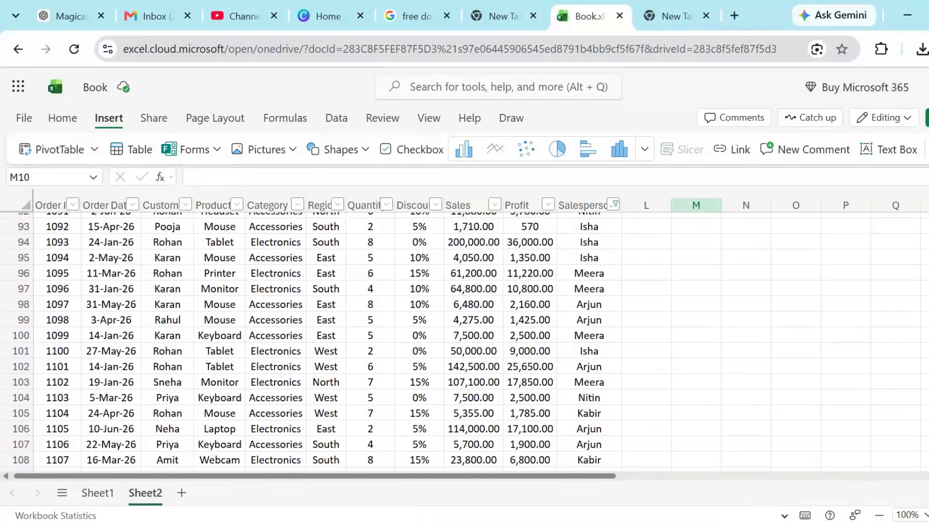
pyautogui.scroll(20, 464, 343)
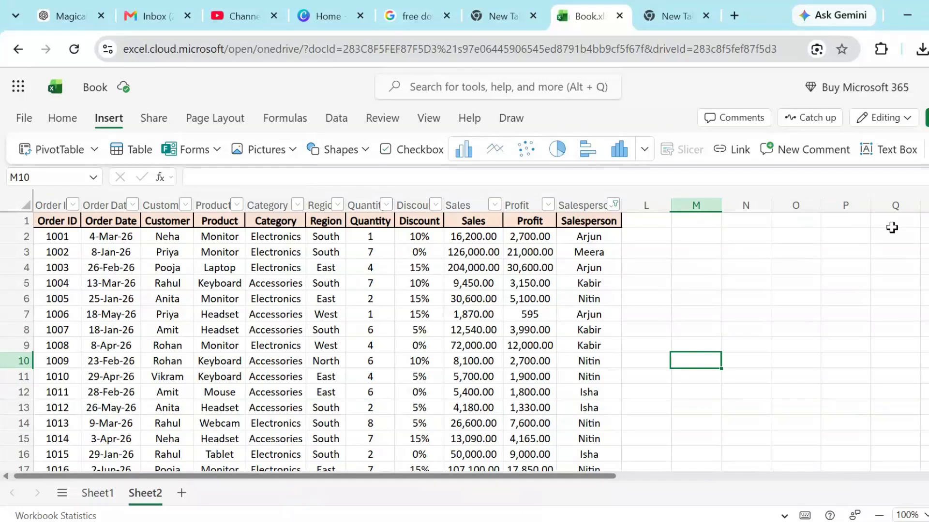
pyautogui.click(258, 266)
pyautogui.click(345, 330)
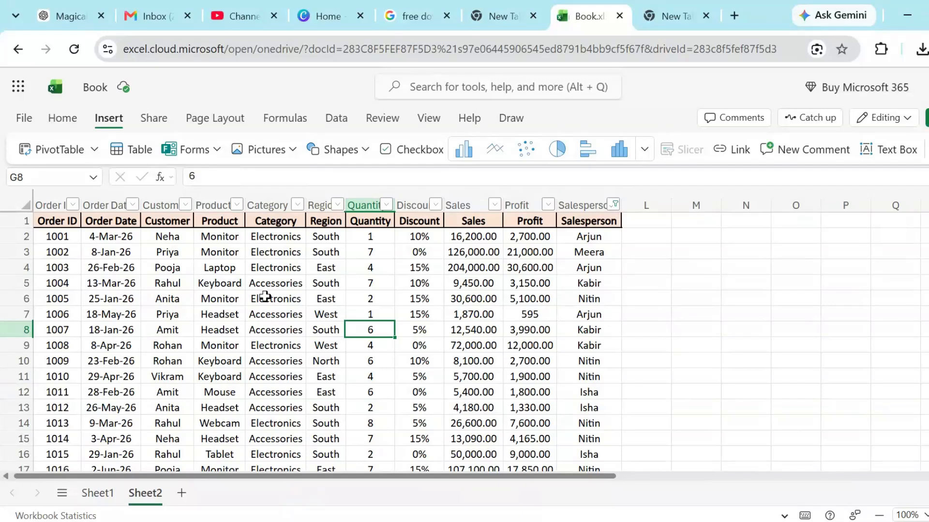
# Step: Convert the whole order data range A1:K121 into a table with headers
pyautogui.click(285, 297)
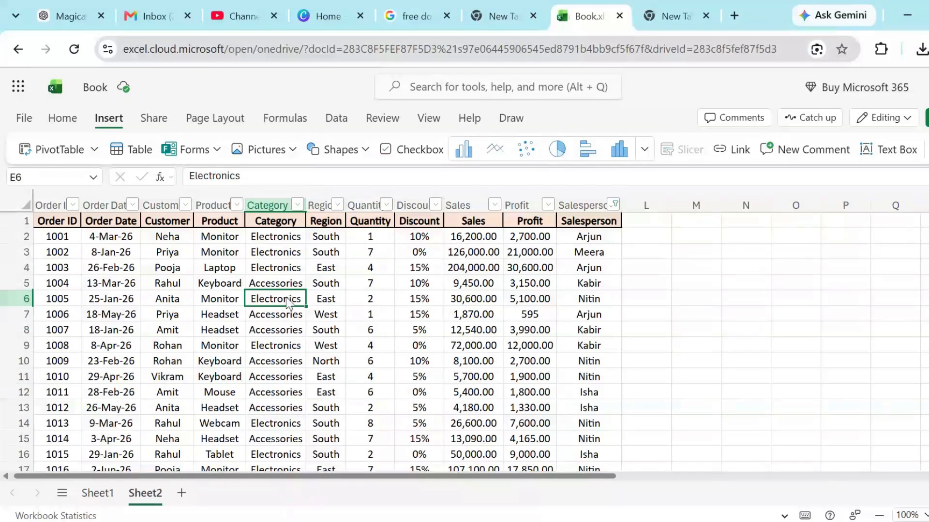
pyautogui.hotkey('ctrl', 'a')
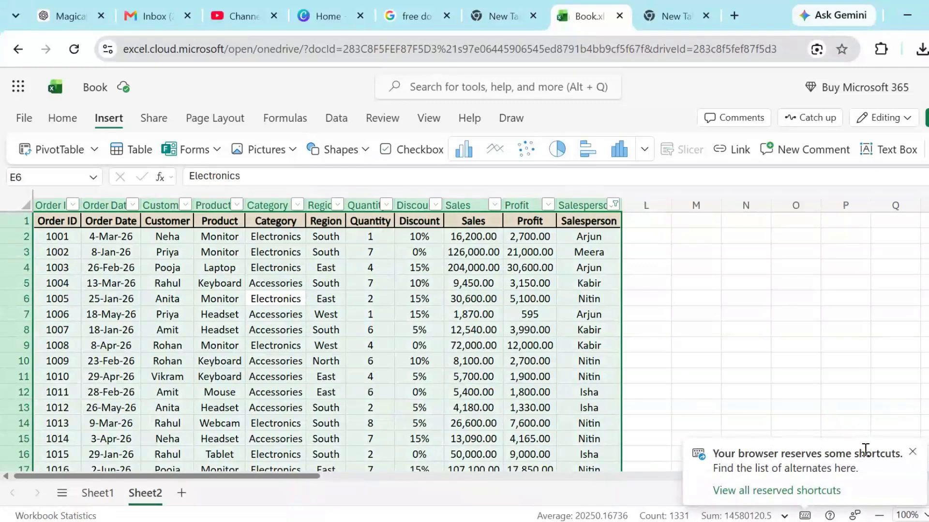
pyautogui.click(912, 454)
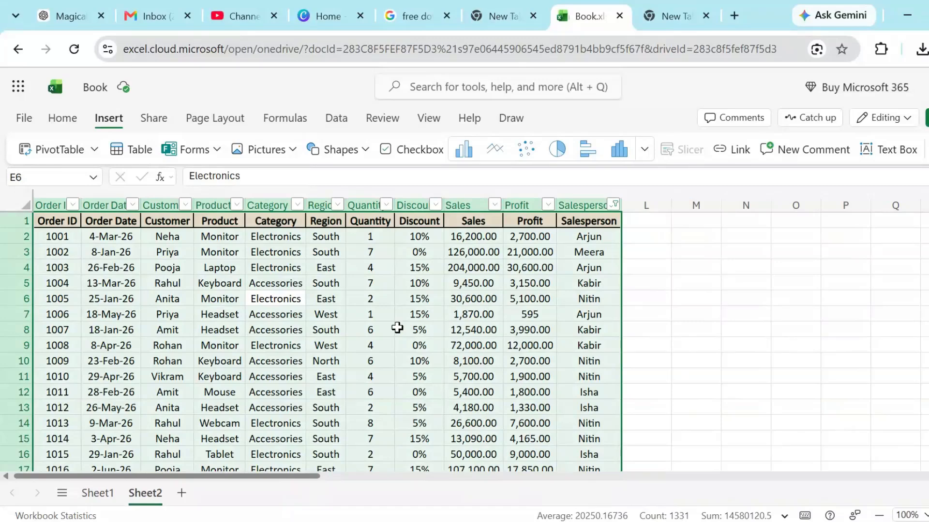
pyautogui.click(131, 157)
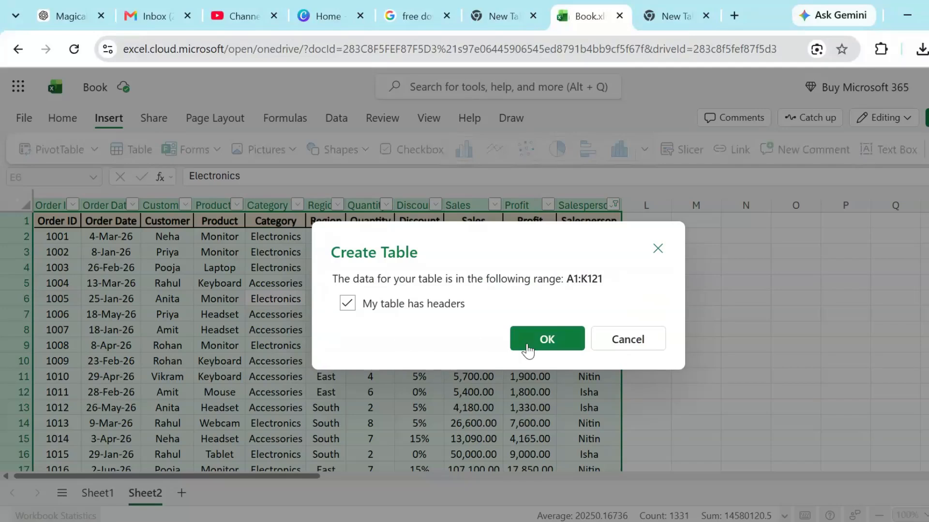
pyautogui.click(547, 340)
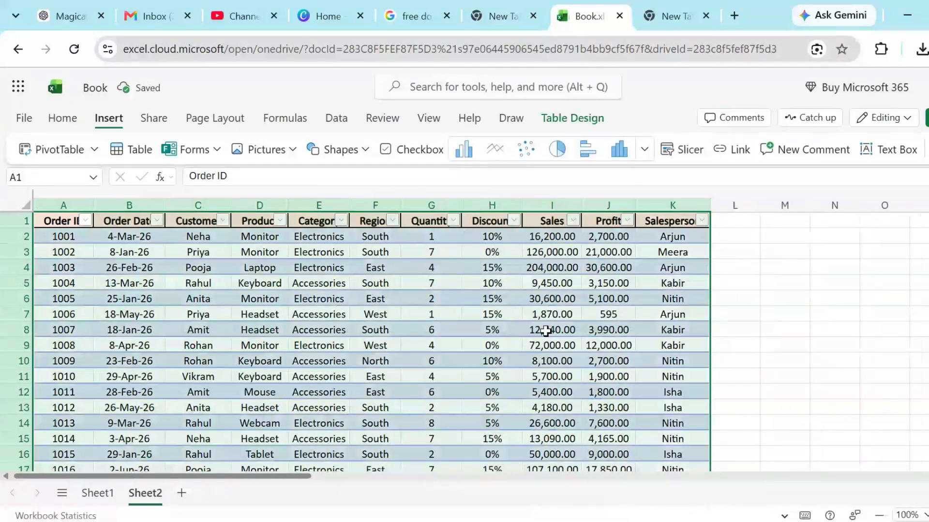
pyautogui.click(781, 364)
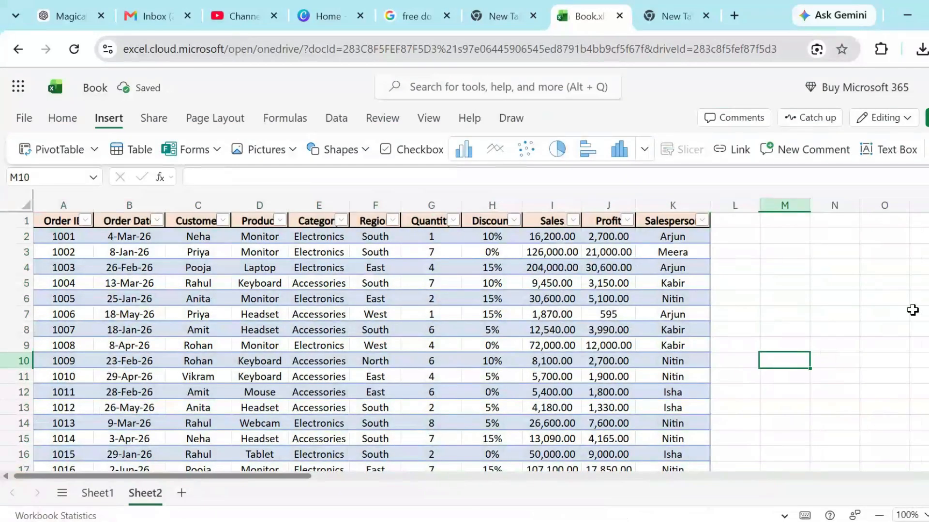
# Step: Look through the table's rows and the filter options in the Salesperson, Profit and Sales headers
pyautogui.scroll(-14, 464, 338)
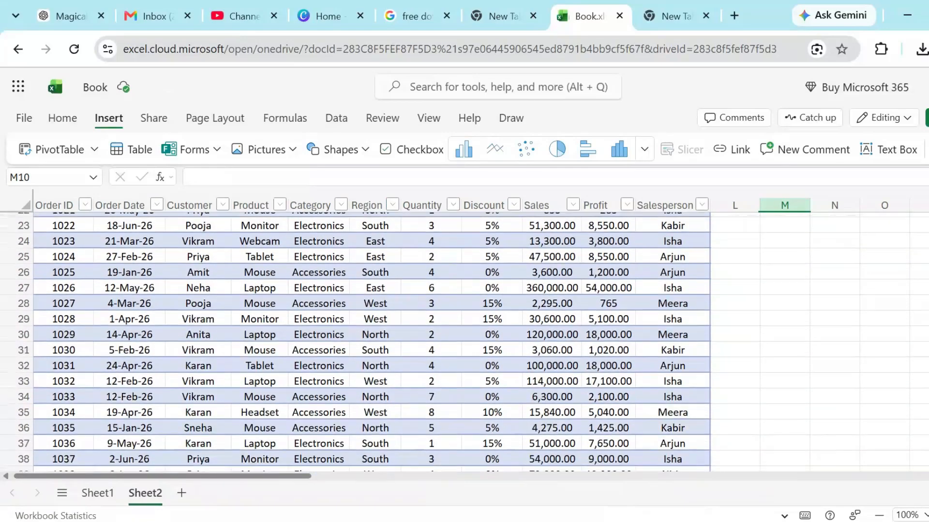
pyautogui.scroll(14, 465, 339)
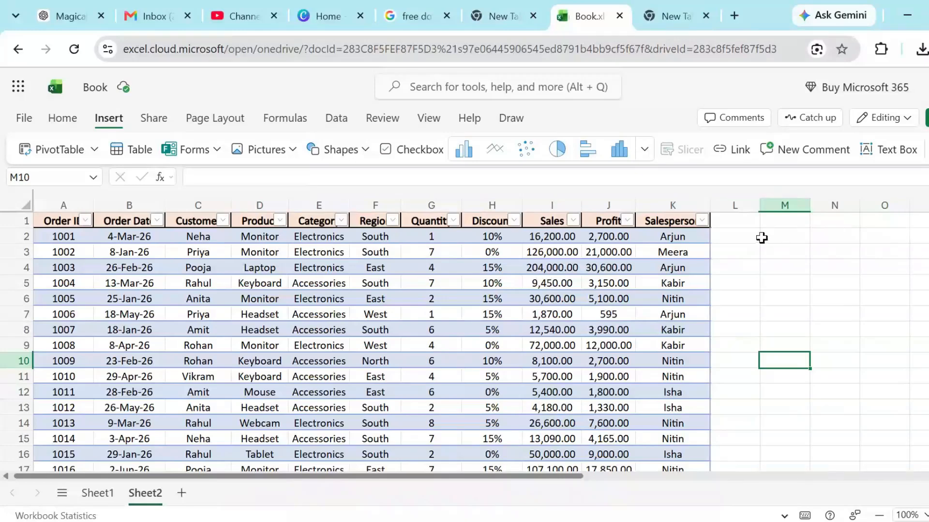
pyautogui.click(701, 222)
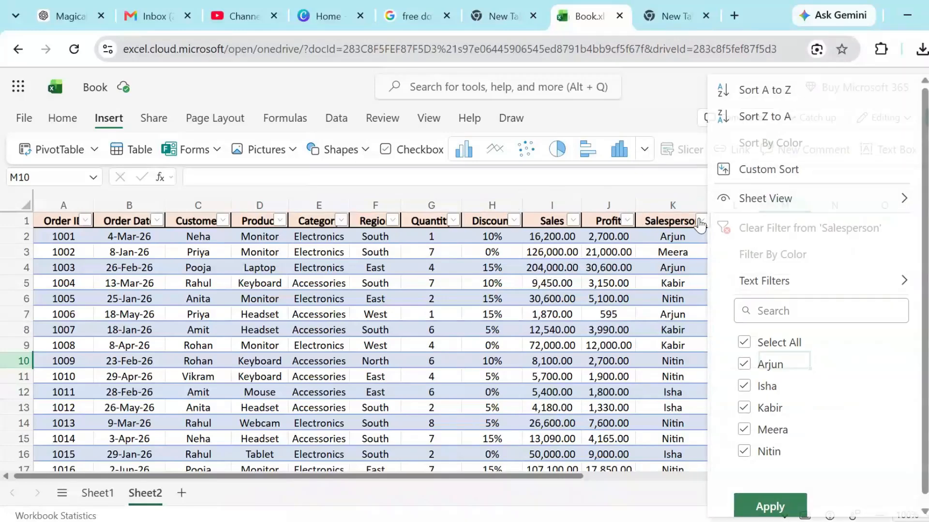
pyautogui.click(629, 225)
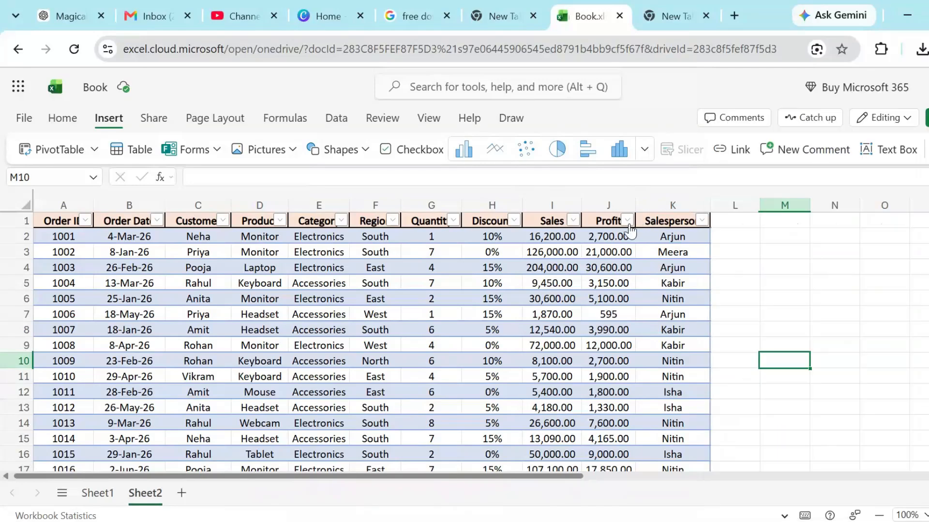
pyautogui.click(572, 225)
pyautogui.click(852, 285)
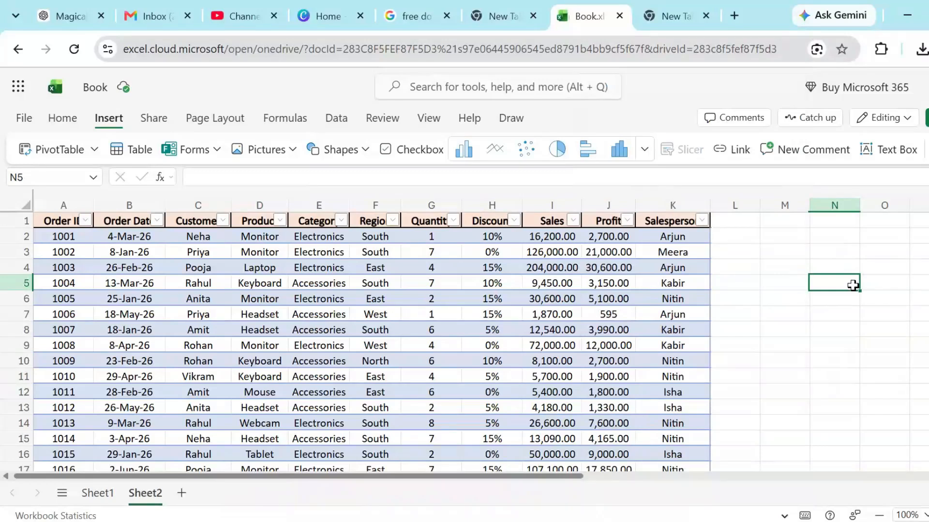
# Step: Filter the Salesperson column to show only the first salesperson in the list, and review the filtered rows
pyautogui.click(702, 223)
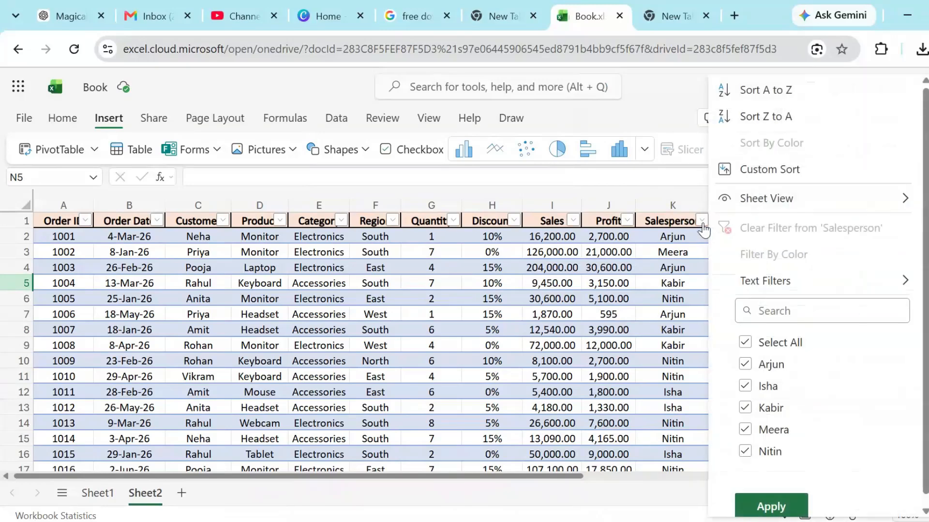
pyautogui.click(745, 342)
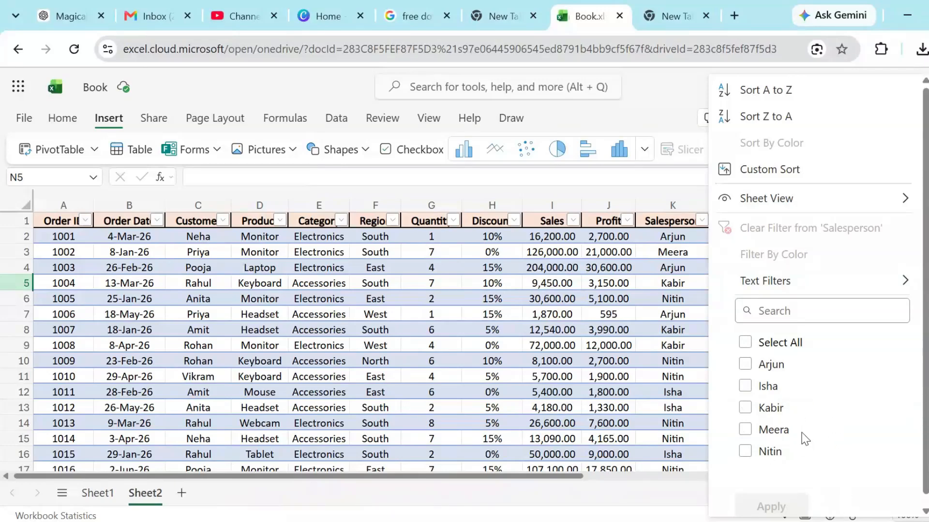
pyautogui.click(745, 365)
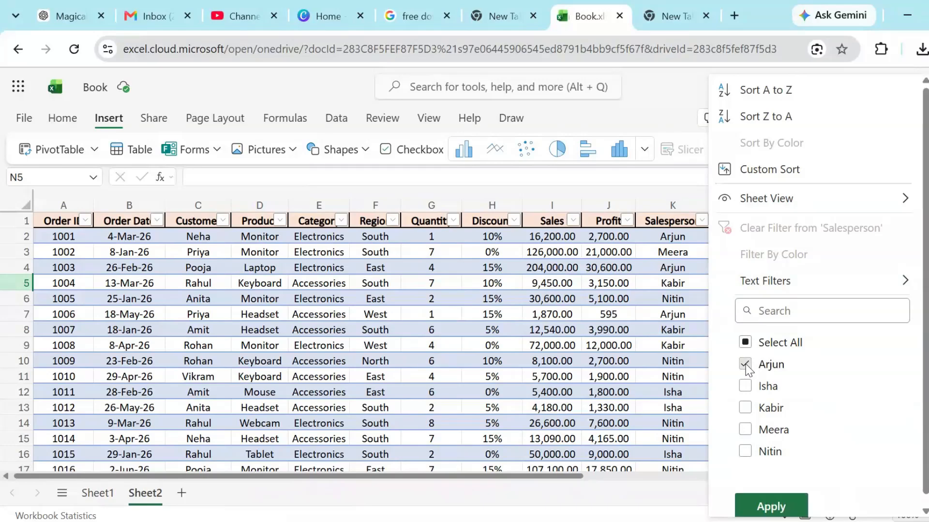
pyautogui.click(772, 507)
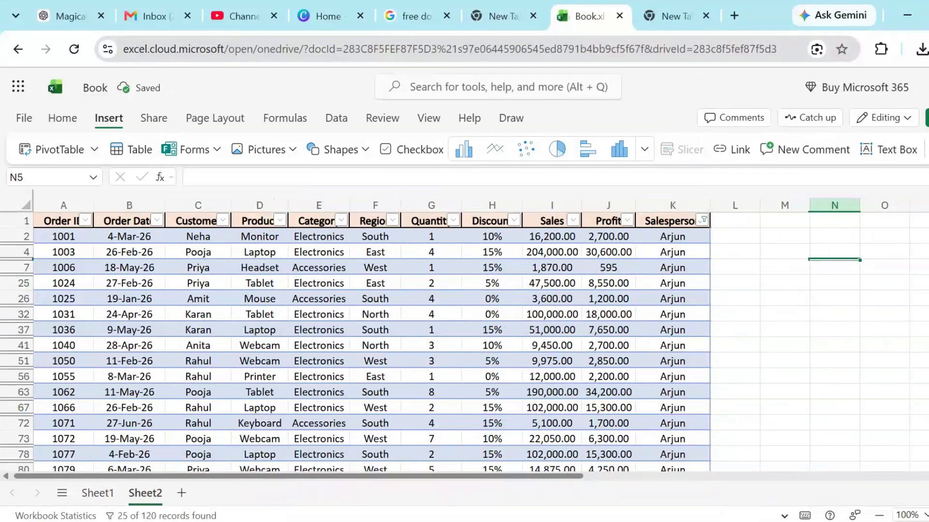
pyautogui.scroll(-5, 464, 339)
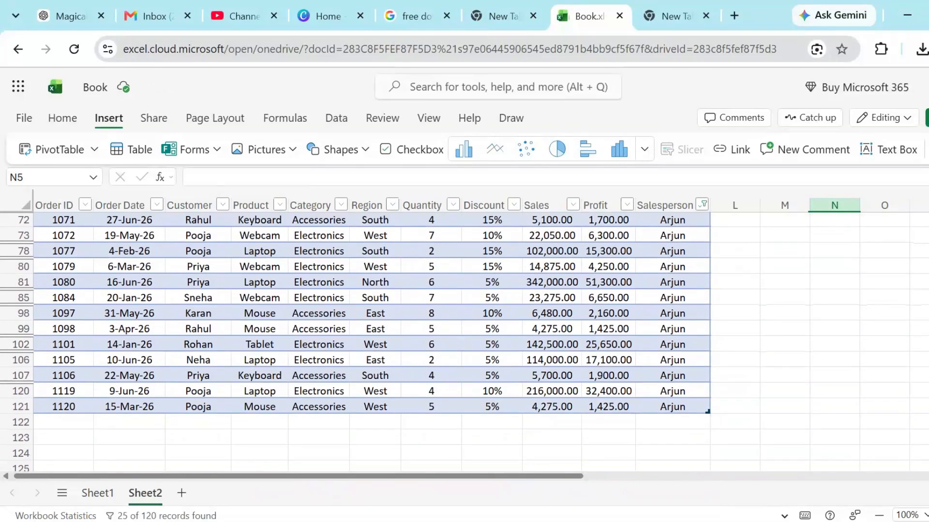
pyautogui.scroll(5, 464, 338)
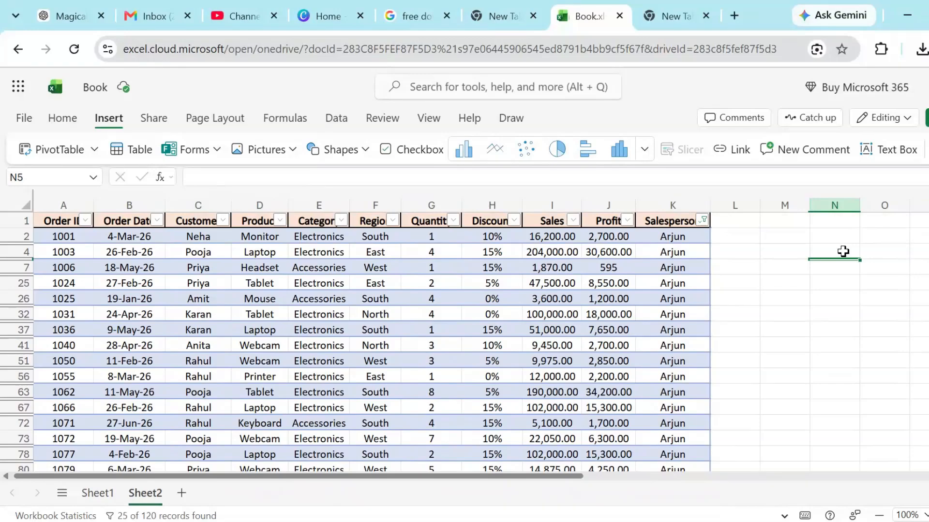
pyautogui.click(782, 390)
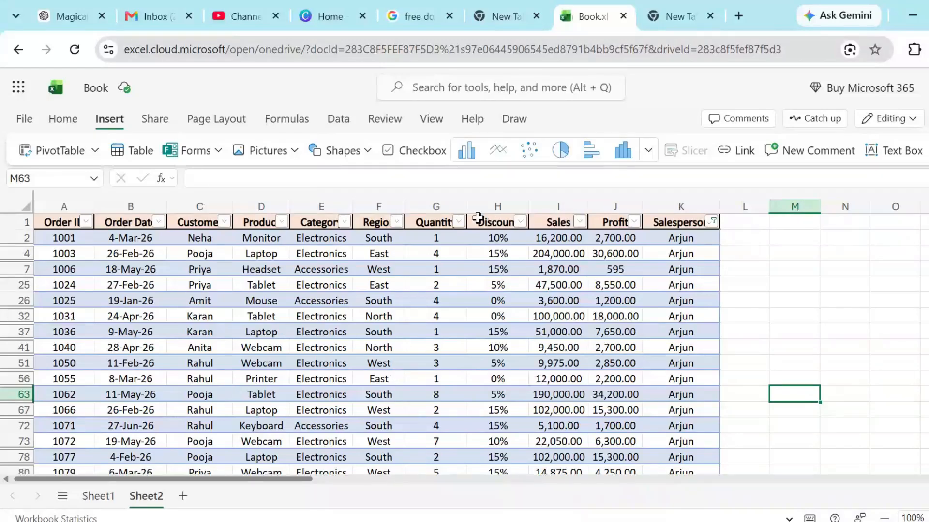
# Step: Widen the Region column slightly so that its header fits beside the filter control
pyautogui.click(397, 222)
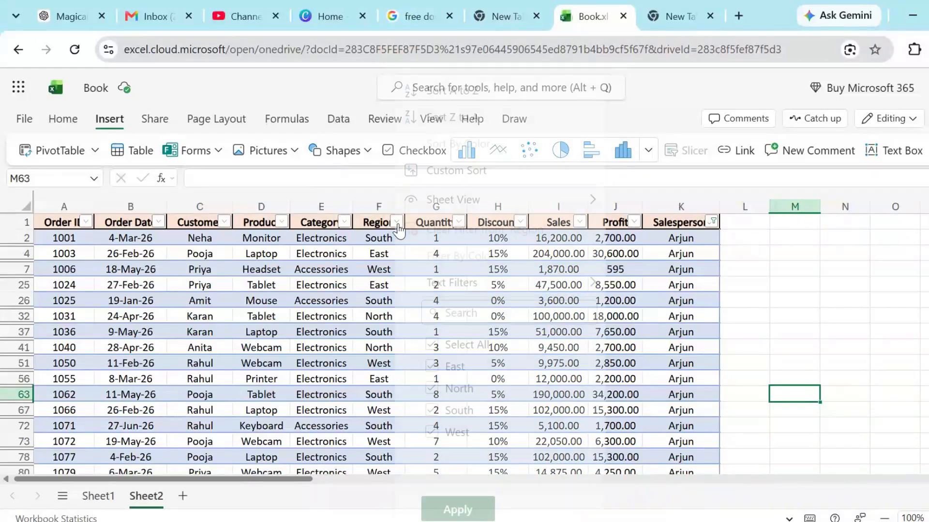
pyautogui.click(399, 207)
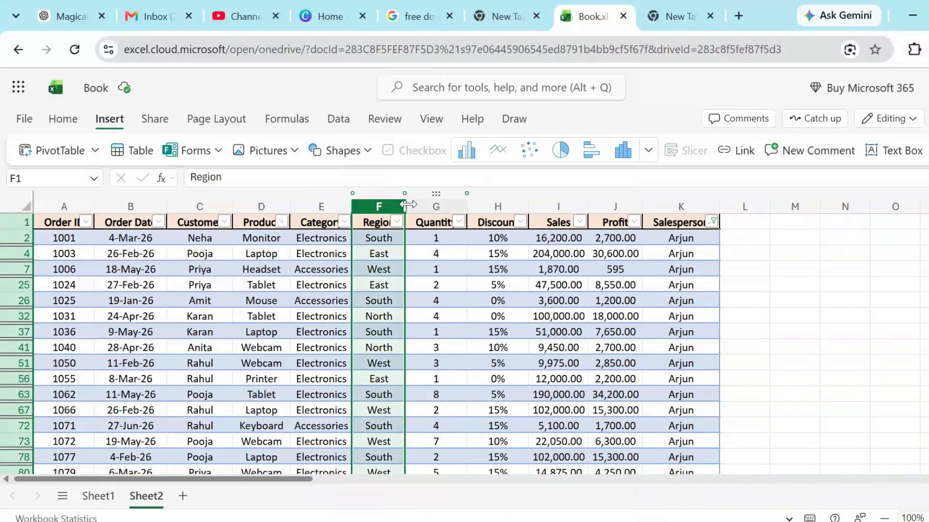
pyautogui.moveTo(408, 205); pyautogui.dragTo(421, 206)
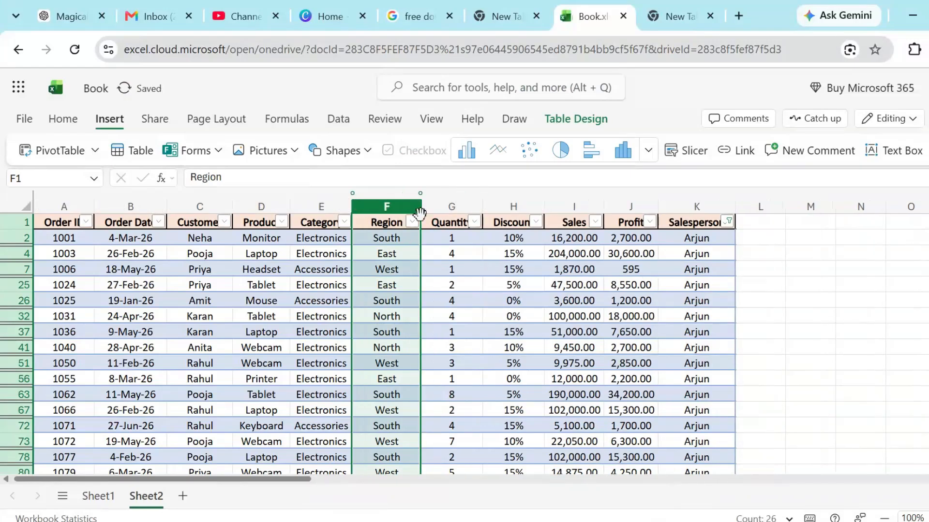
# Step: Filter the Region column to show only North, keeping the salesperson filter applied
pyautogui.click(415, 223)
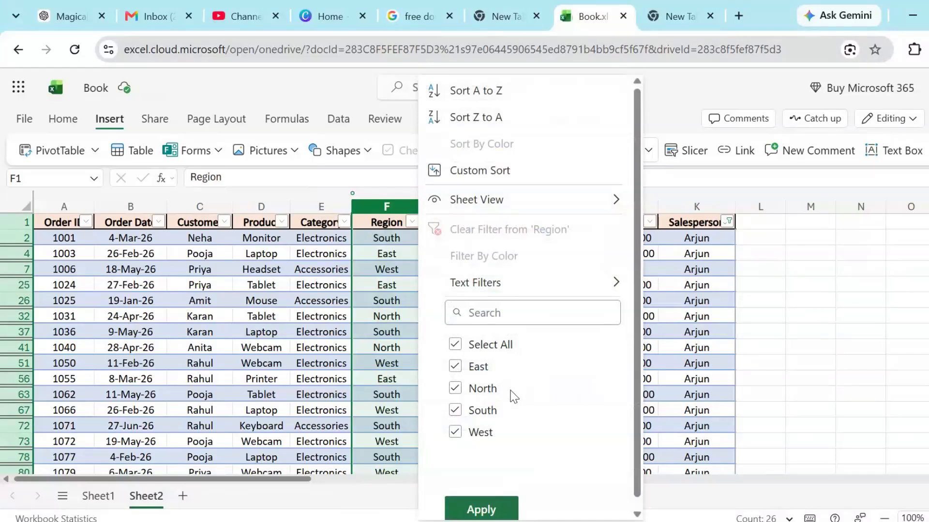
pyautogui.click(454, 344)
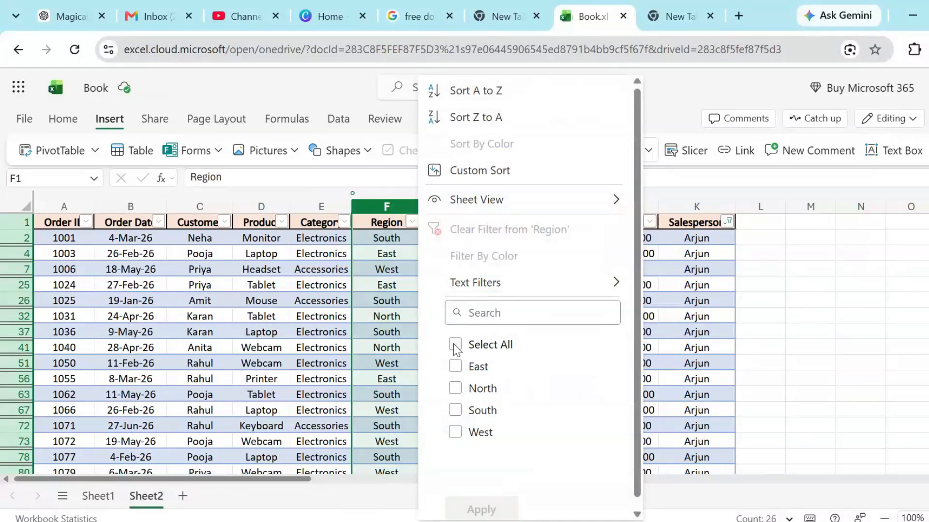
pyautogui.click(457, 389)
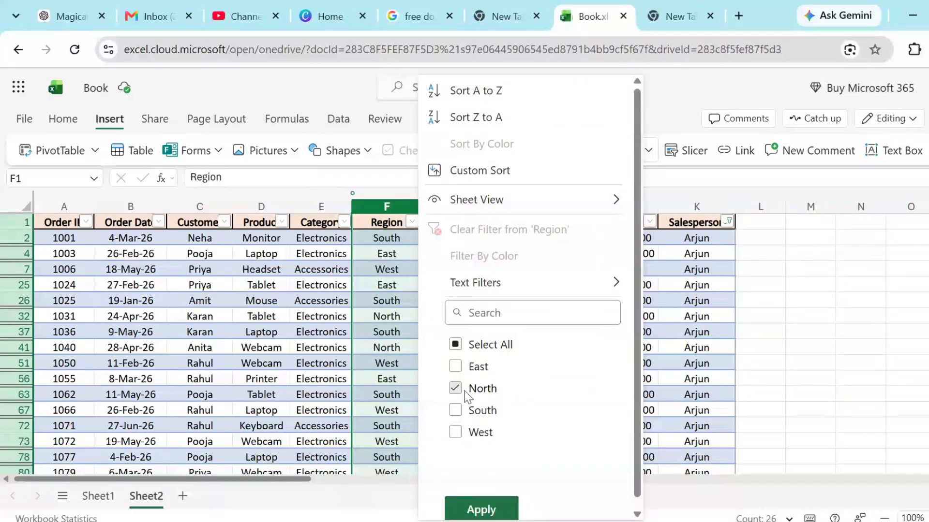
pyautogui.click(482, 510)
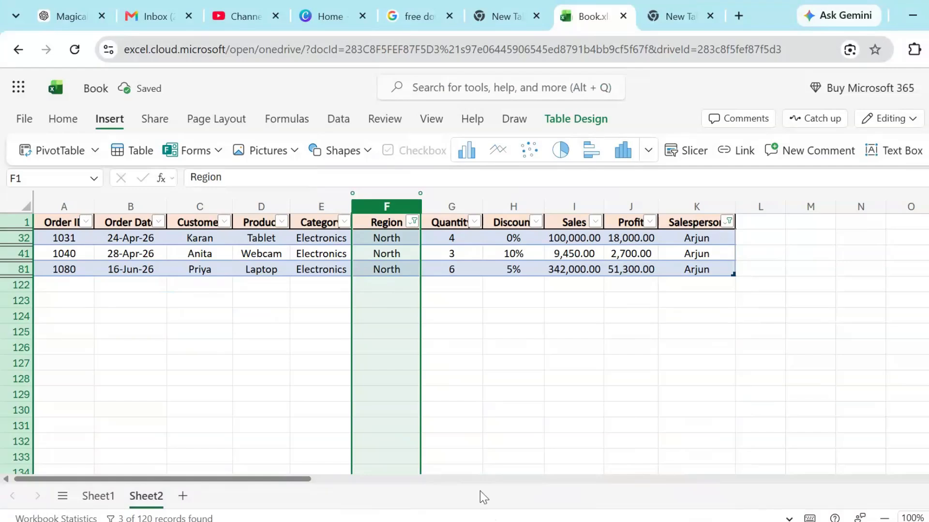
# Step: Clear the filter from the Region column, keeping the Salesperson filter applied
pyautogui.click(532, 412)
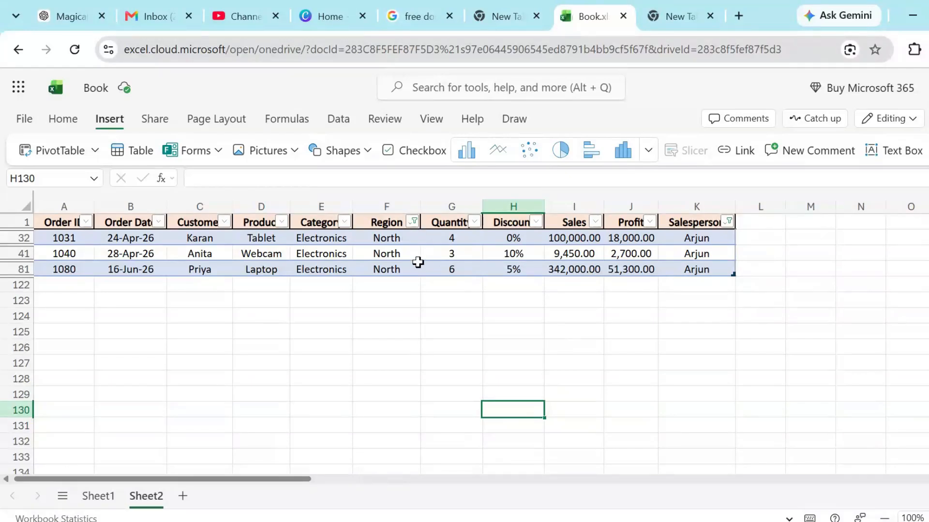
pyautogui.click(412, 223)
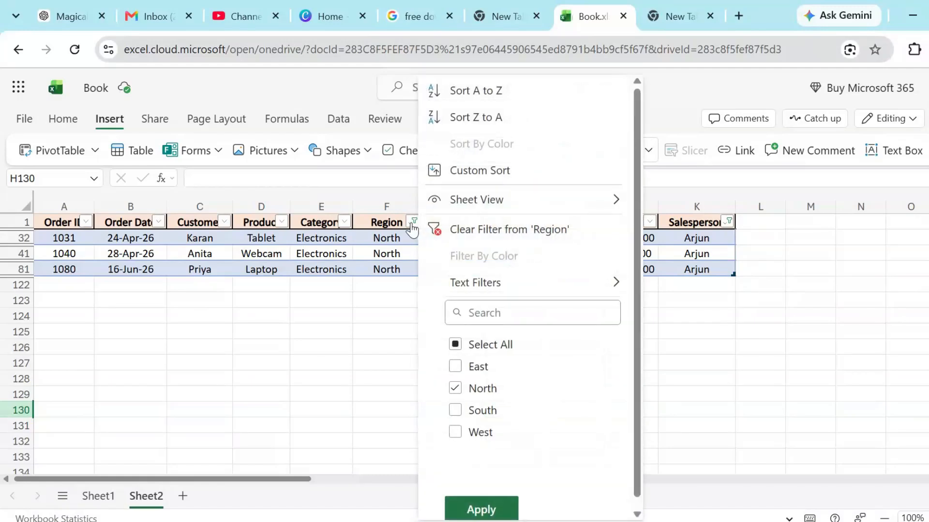
pyautogui.click(473, 237)
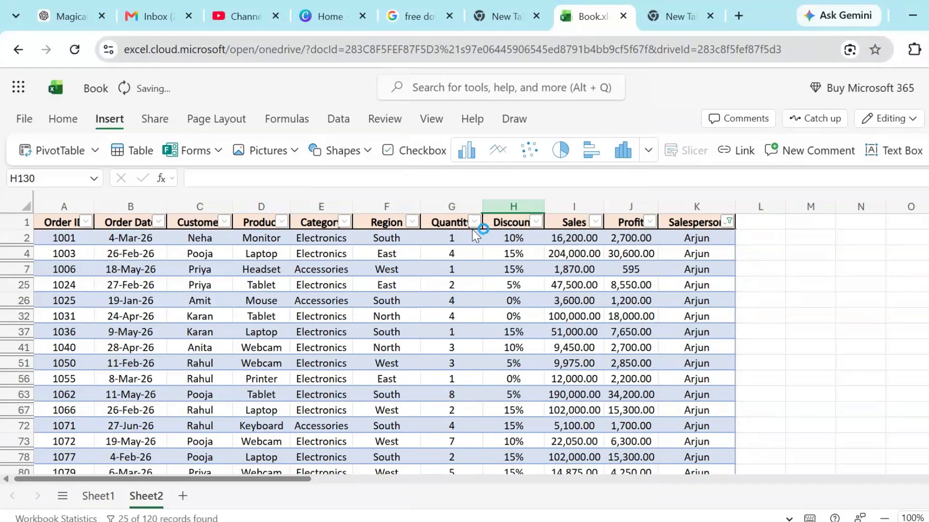
pyautogui.click(888, 328)
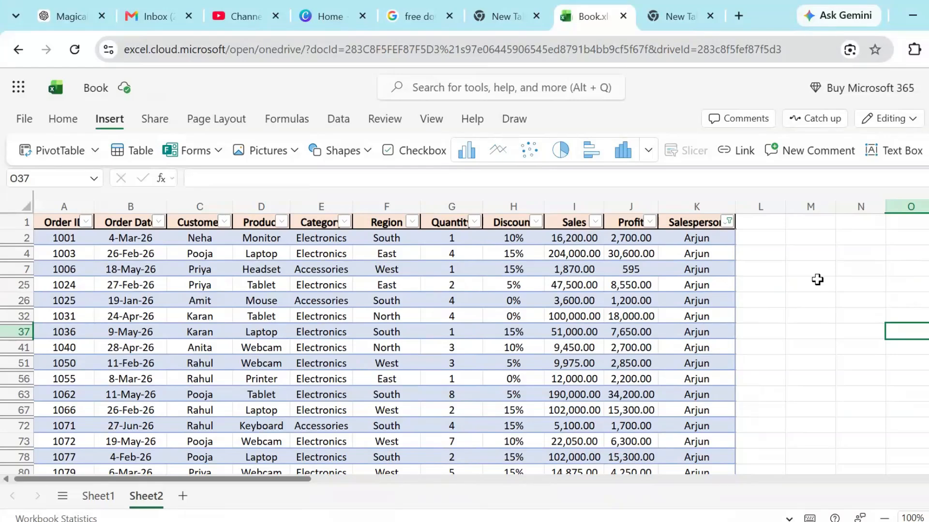
# Step: Widen the Product column so that its full header fits beside the filter control
pyautogui.click(291, 211)
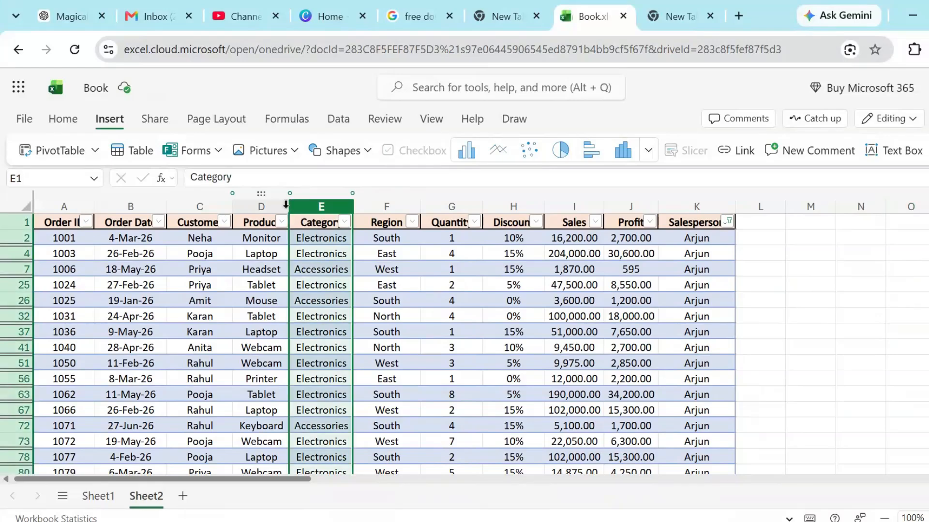
pyautogui.click(287, 208)
pyautogui.moveTo(288, 208); pyautogui.dragTo(314, 208)
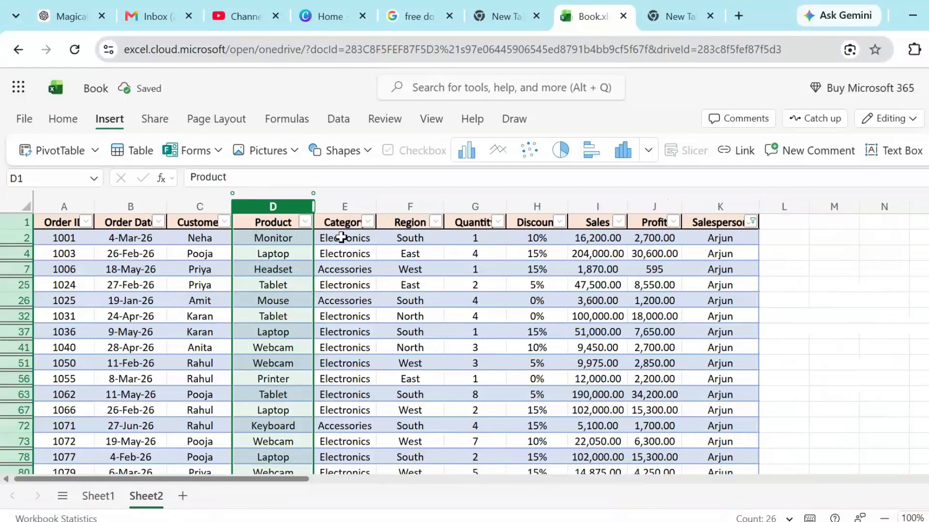
# Step: Filter the Product column to show only Laptop, keeping the Salesperson filter applied
pyautogui.click(306, 223)
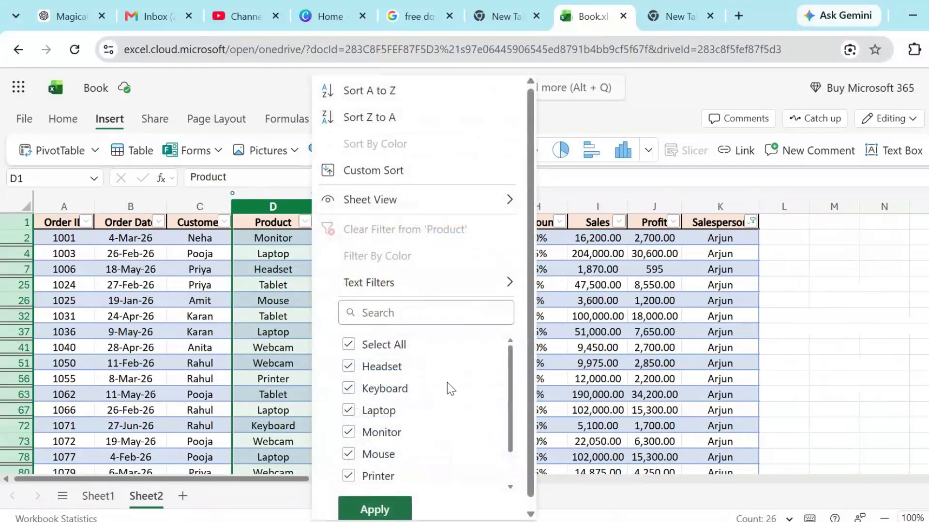
pyautogui.moveTo(512, 397)
pyautogui.mouseDown()
pyautogui.moveTo(503, 444)
pyautogui.moveTo(511, 391)
pyautogui.moveTo(514, 401)
pyautogui.mouseUp()
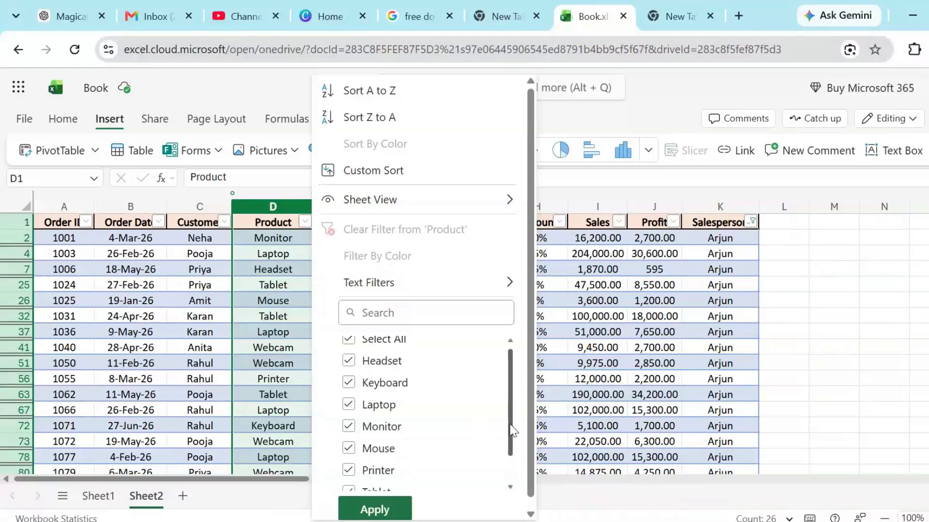
pyautogui.moveTo(510, 424); pyautogui.dragTo(514, 385)
pyautogui.click(348, 345)
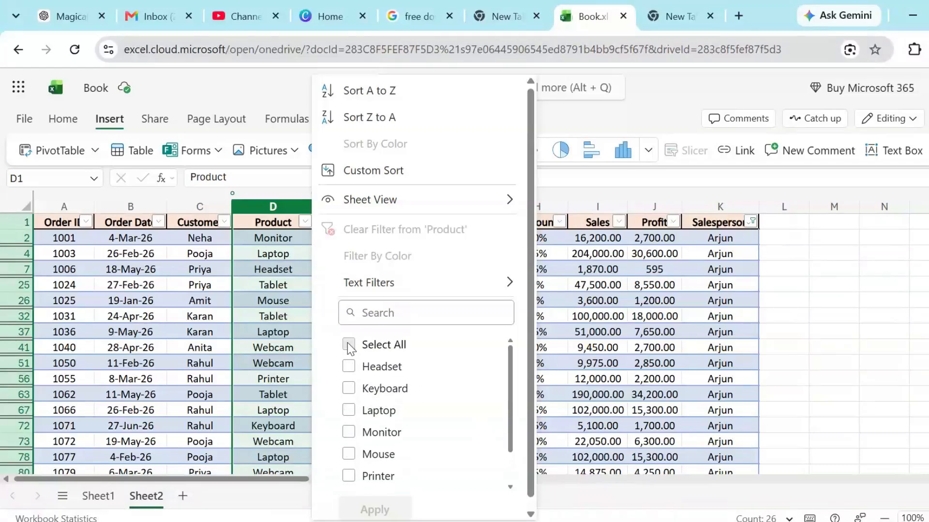
pyautogui.click(349, 410)
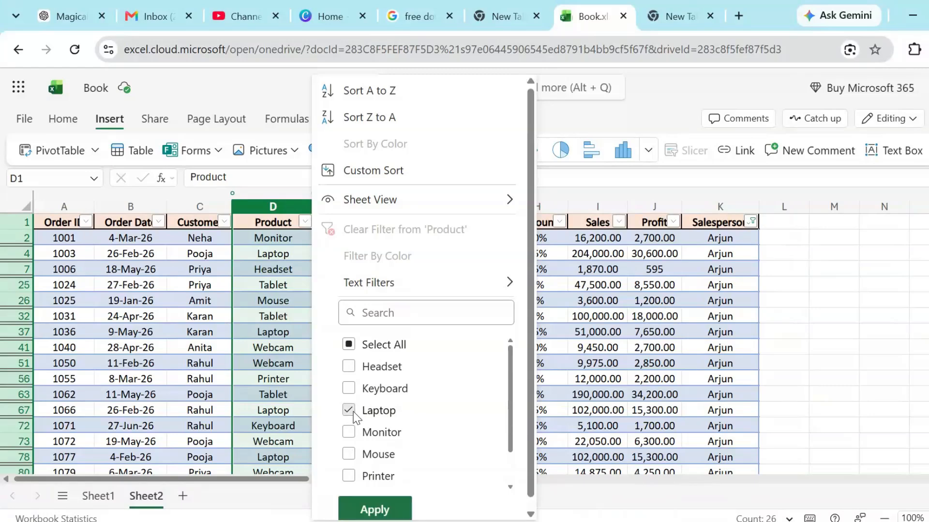
pyautogui.click(400, 506)
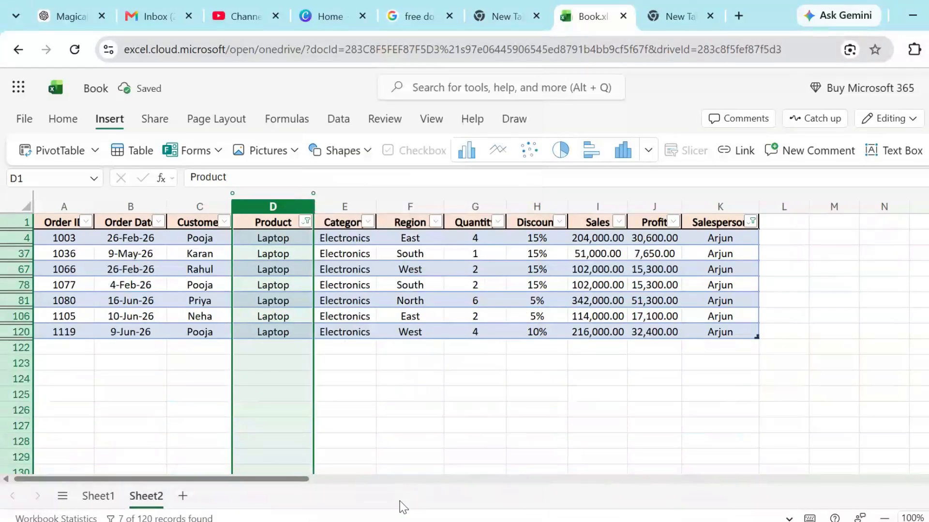
pyautogui.click(526, 426)
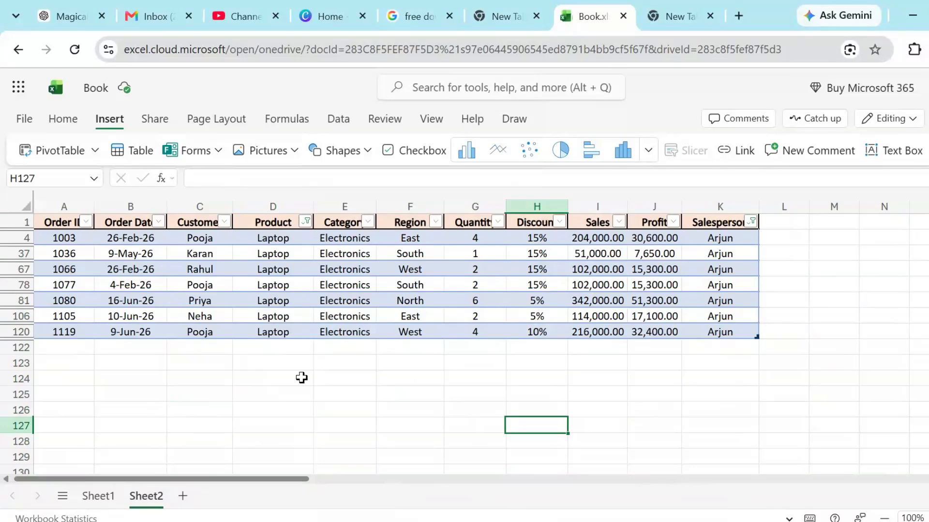
# Step: Clear the filter from the Product column and look through the salesperson's rows
pyautogui.click(306, 222)
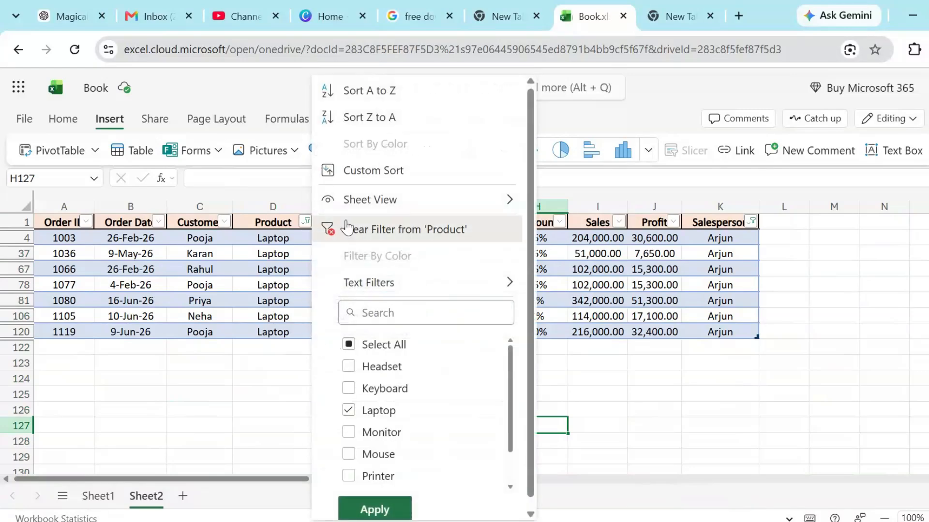
pyautogui.click(387, 234)
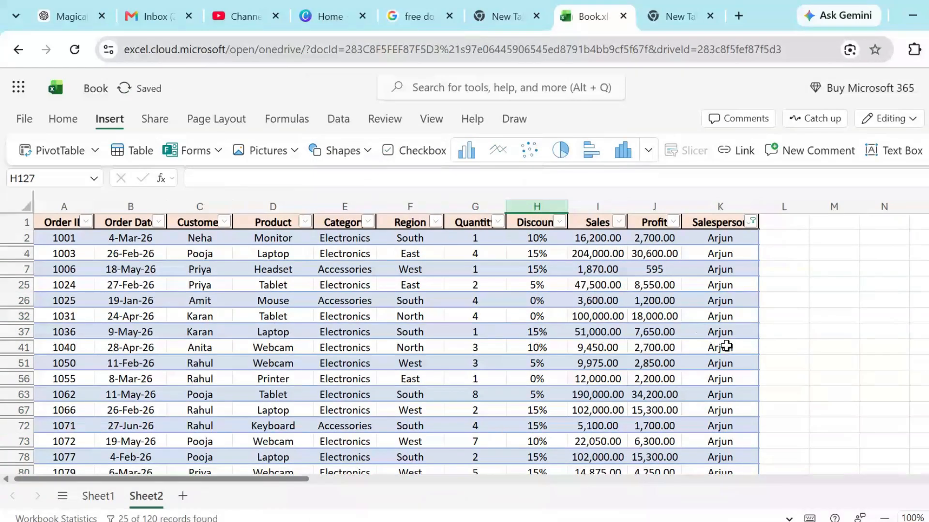
pyautogui.scroll(-10, 465, 344)
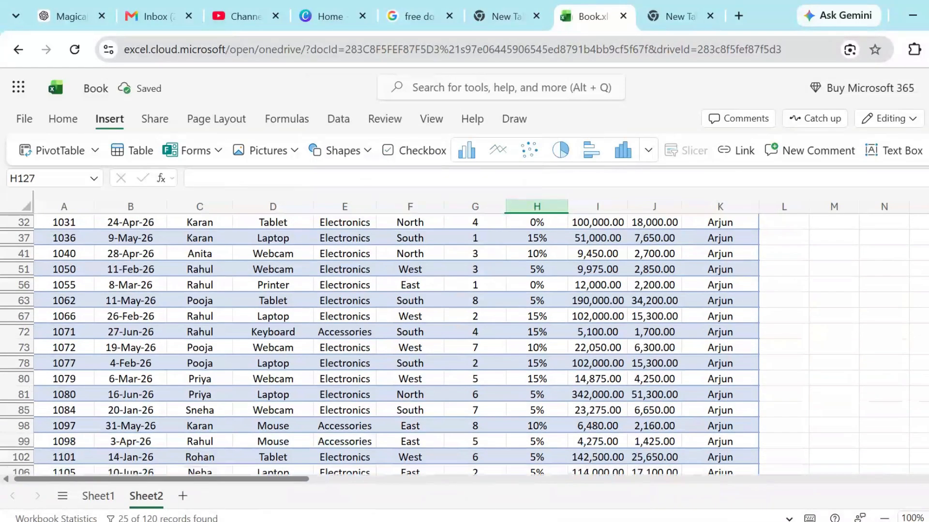
pyautogui.scroll(10, 446, 315)
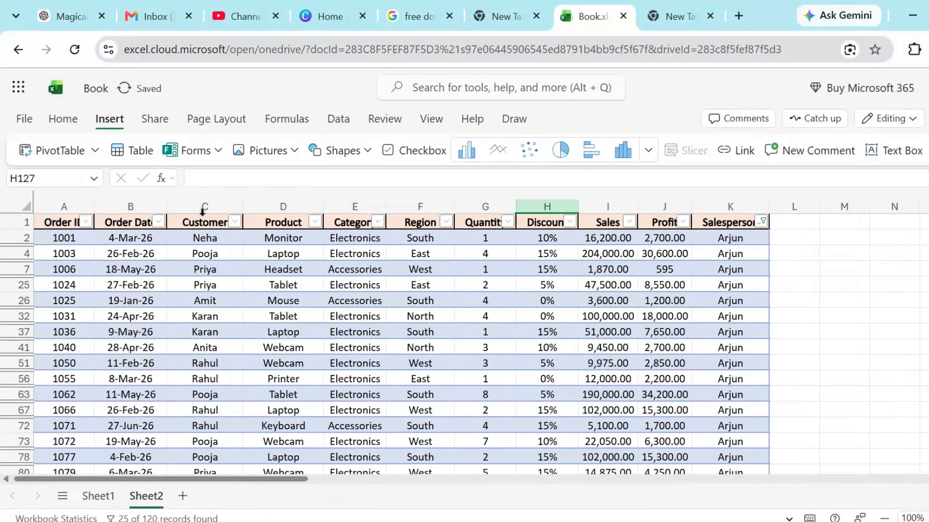
# Step: Widen the Customer, Order Date, Order ID and Discount columns so that their full headers fit beside the filter controls
pyautogui.moveTo(167, 207); pyautogui.dragTo(185, 208)
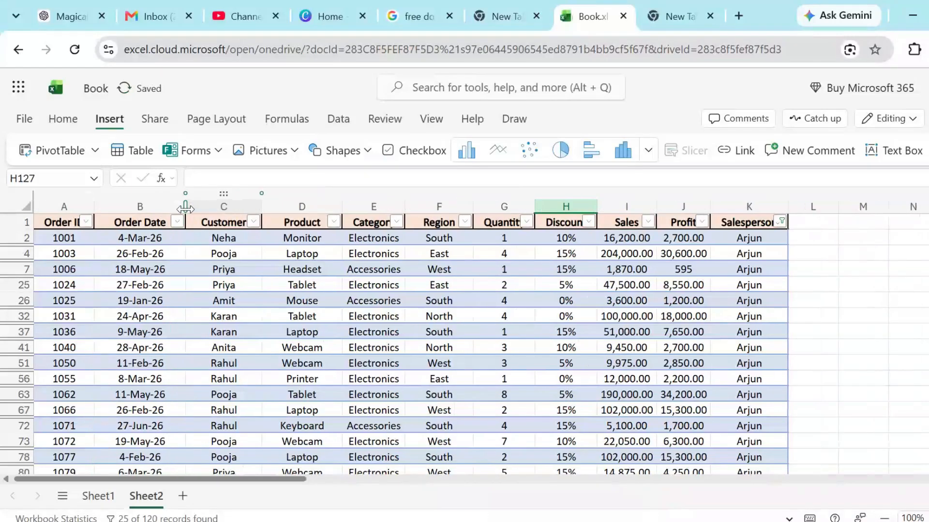
pyautogui.moveTo(94, 207); pyautogui.dragTo(125, 207)
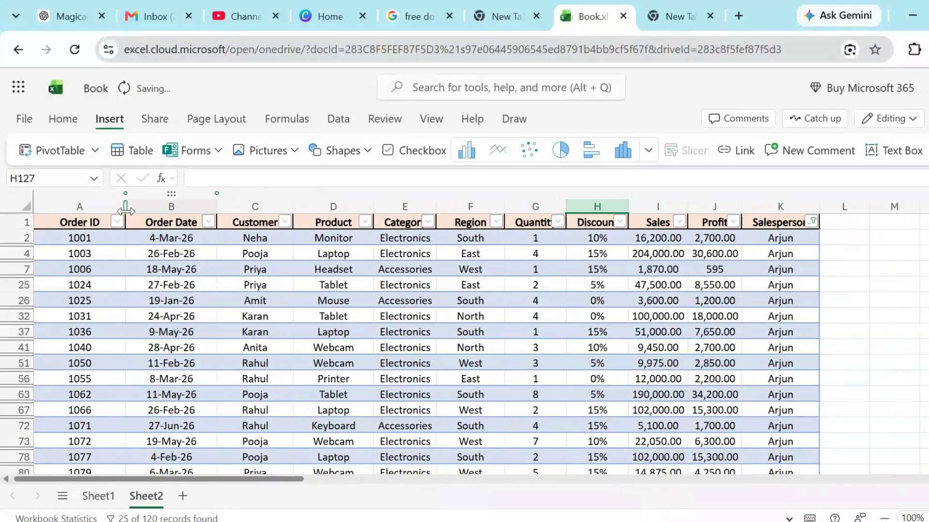
pyautogui.doubleClick(627, 202)
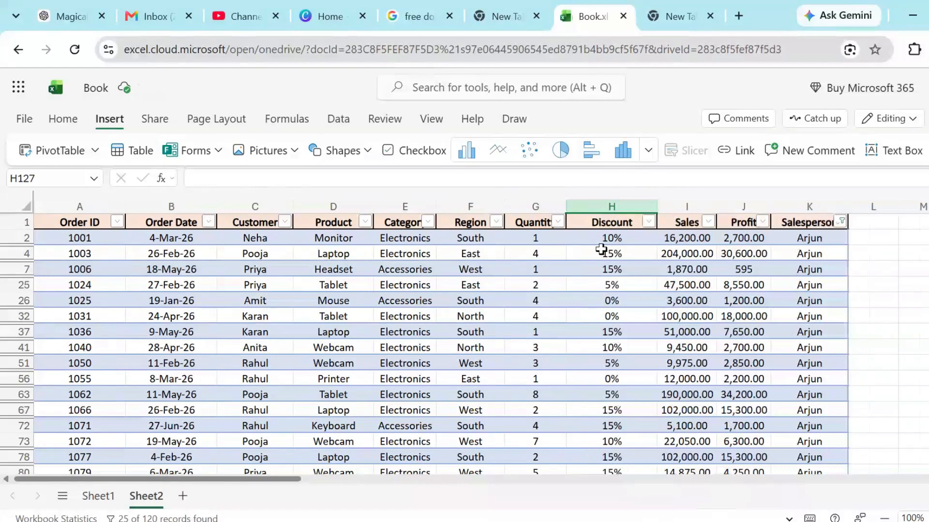